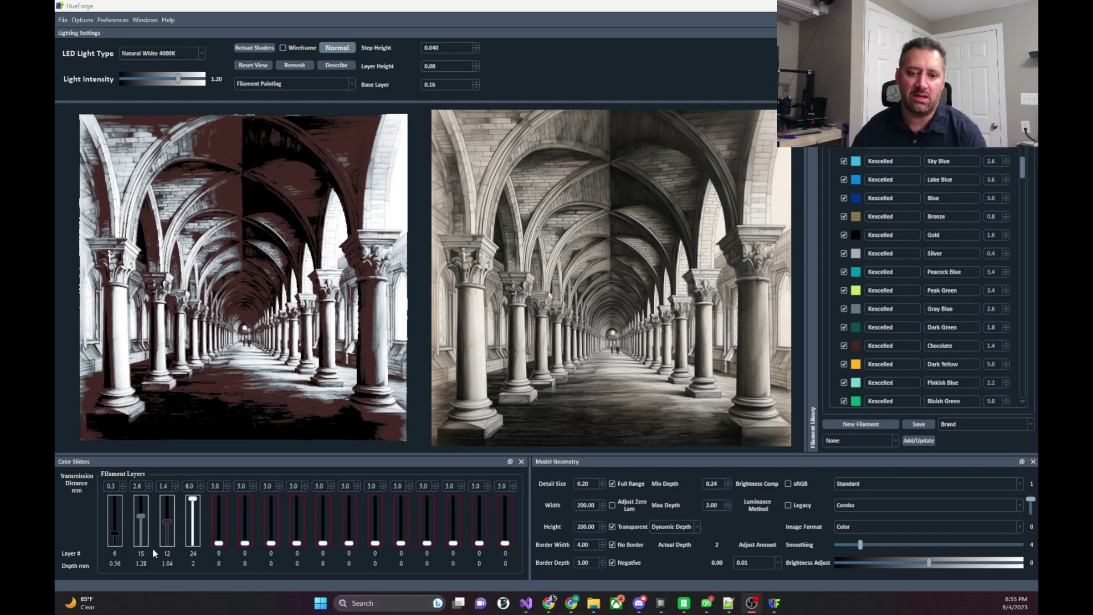
Step: Test filament slider 2 and return it to layer 15, then set slider 3 to layer 10 and slider 1 to layer 5
scroll(144, 521, up, 2)
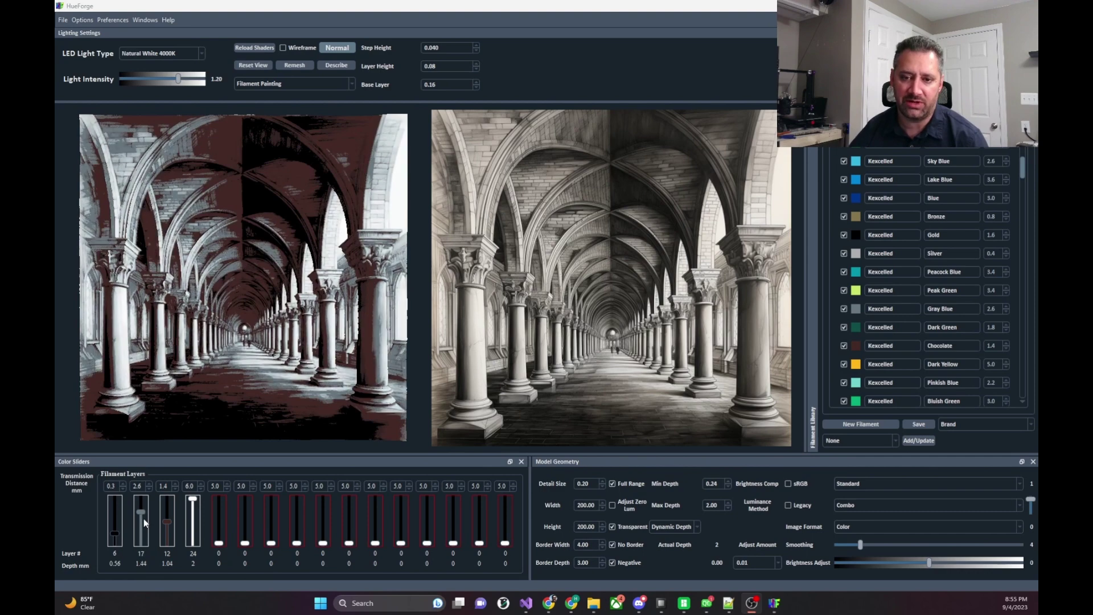
scroll(144, 522, down, 2)
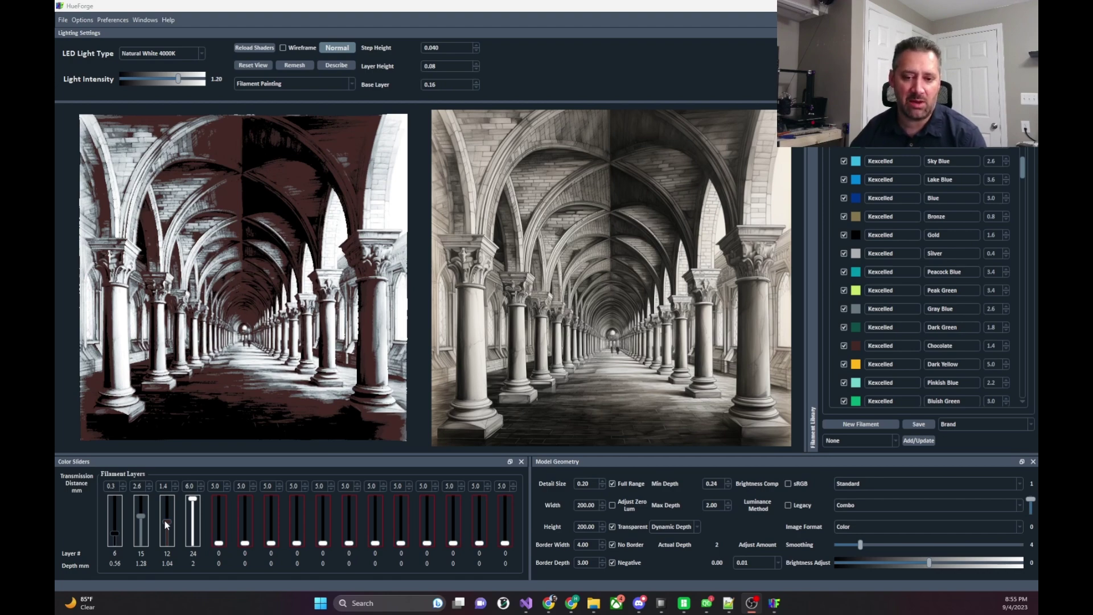
scroll(165, 521, up, 2)
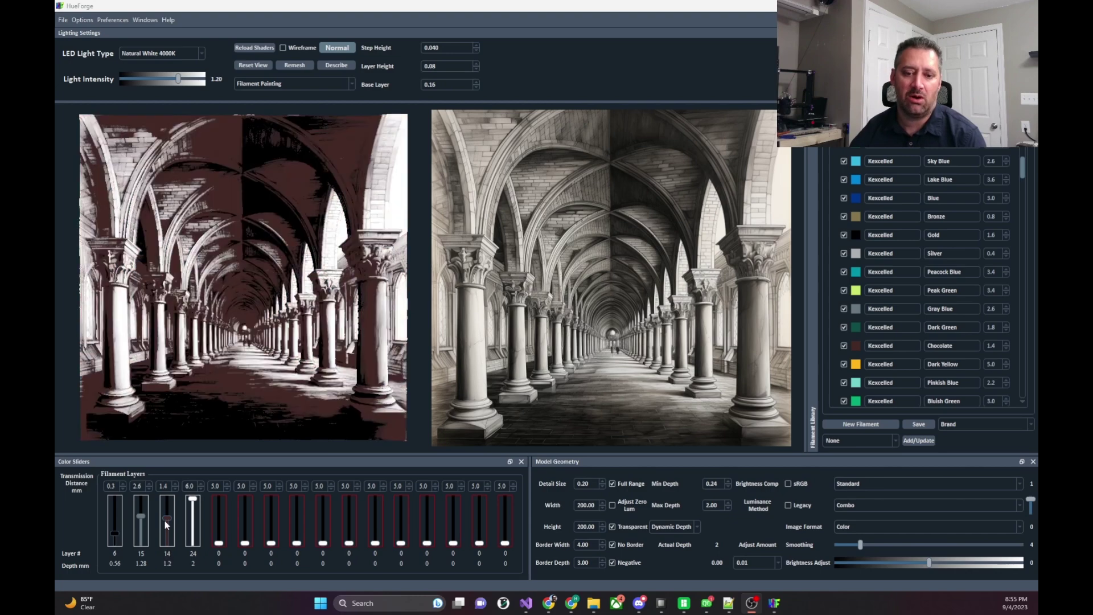
scroll(165, 520, down, 4)
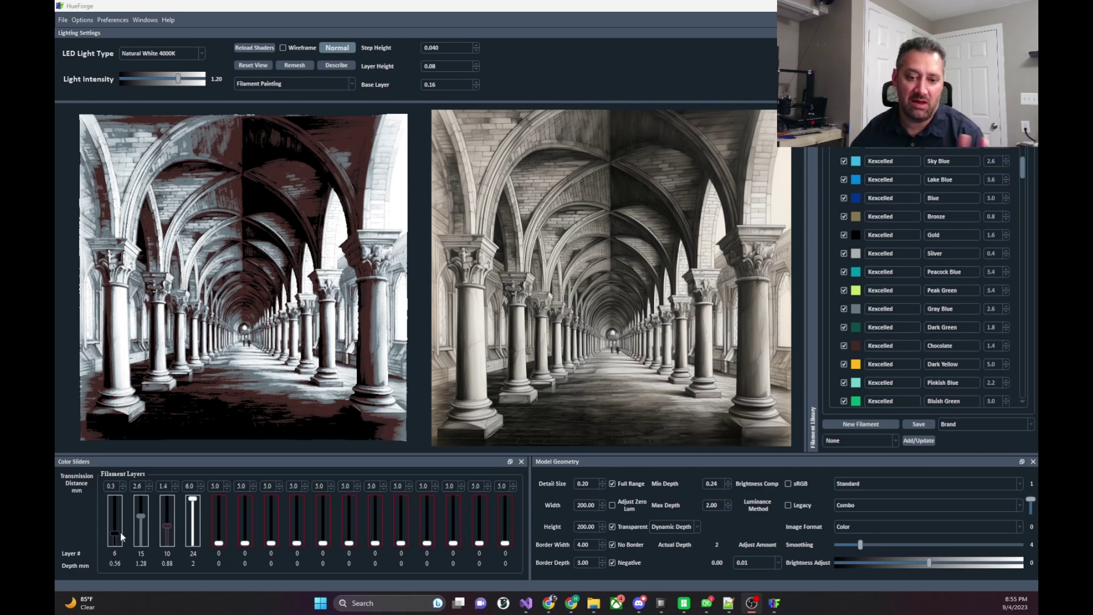
scroll(114, 535, down, 1)
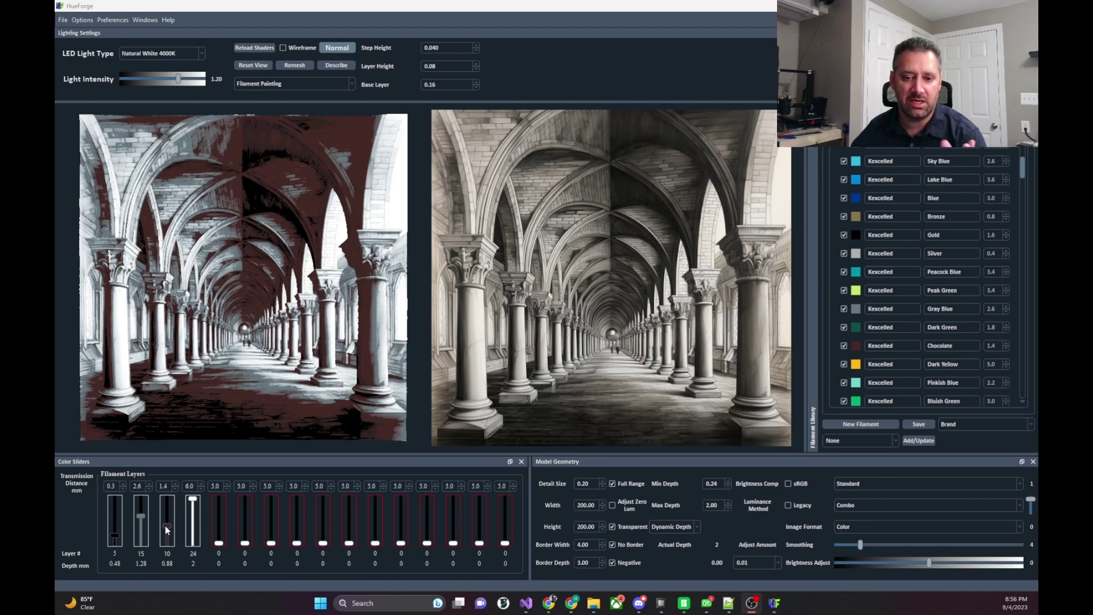
Step: Try the third filament at layers 15–16, then bring its change back down to layer 9 (0.8 mm)
scroll(165, 524, up, 5)
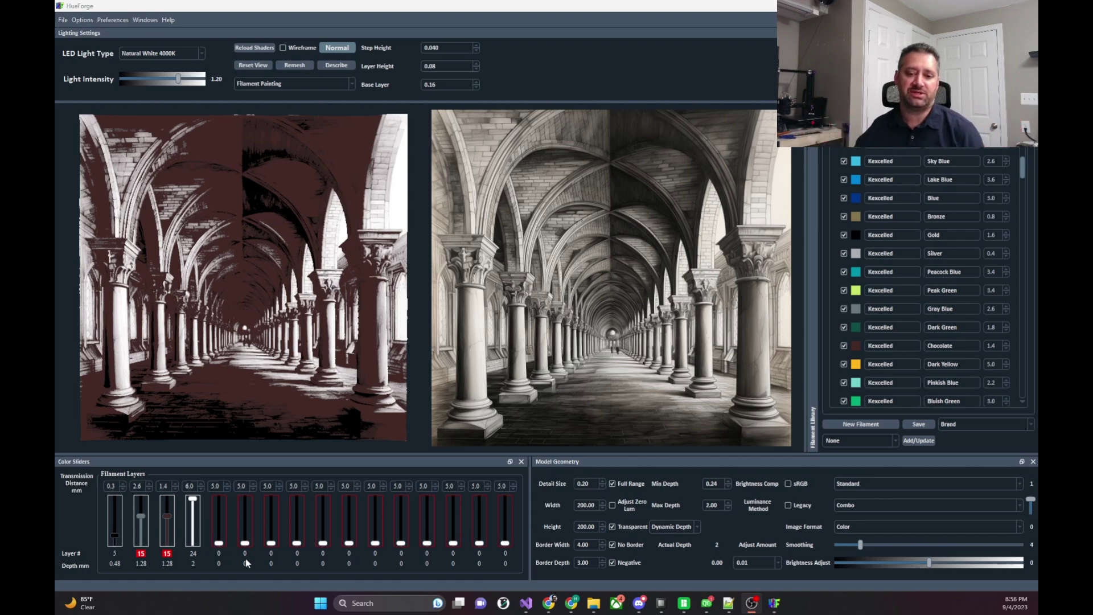
click(166, 517)
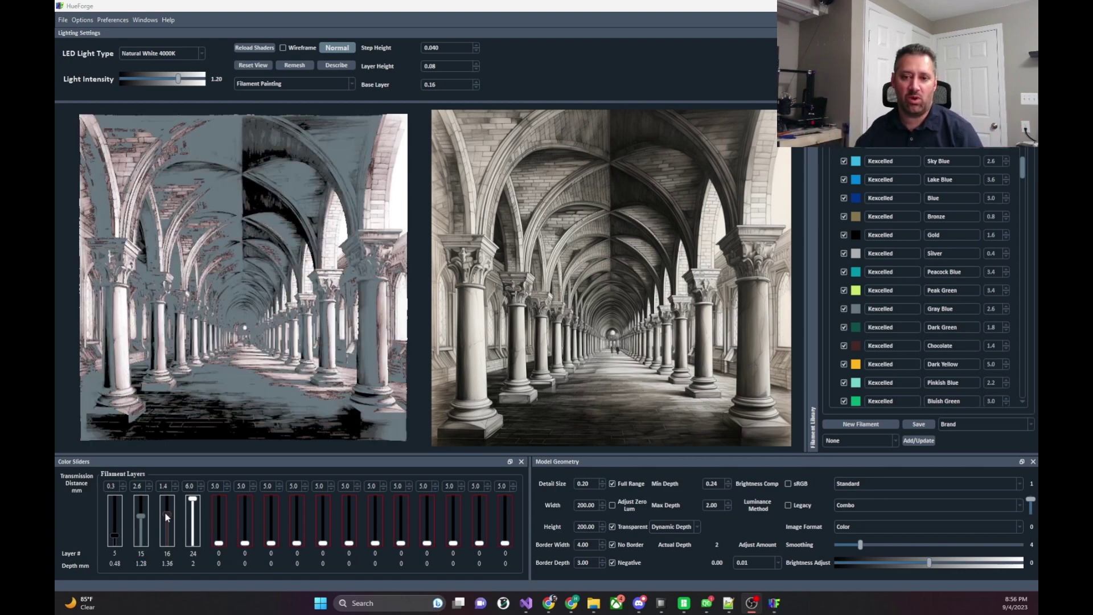
scroll(166, 514, down, 2)
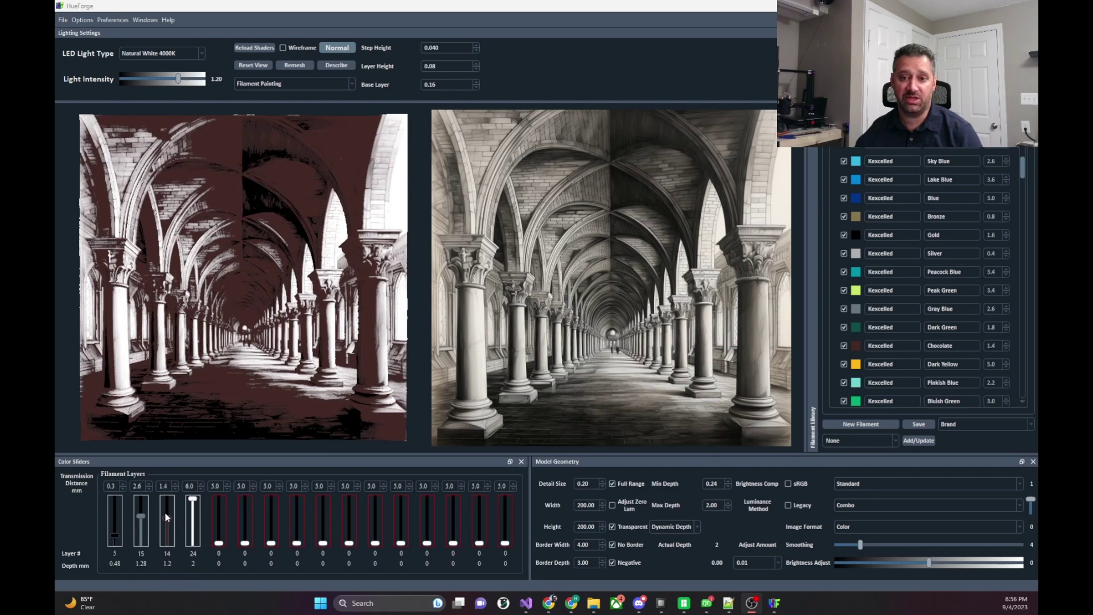
scroll(167, 517, down, 6)
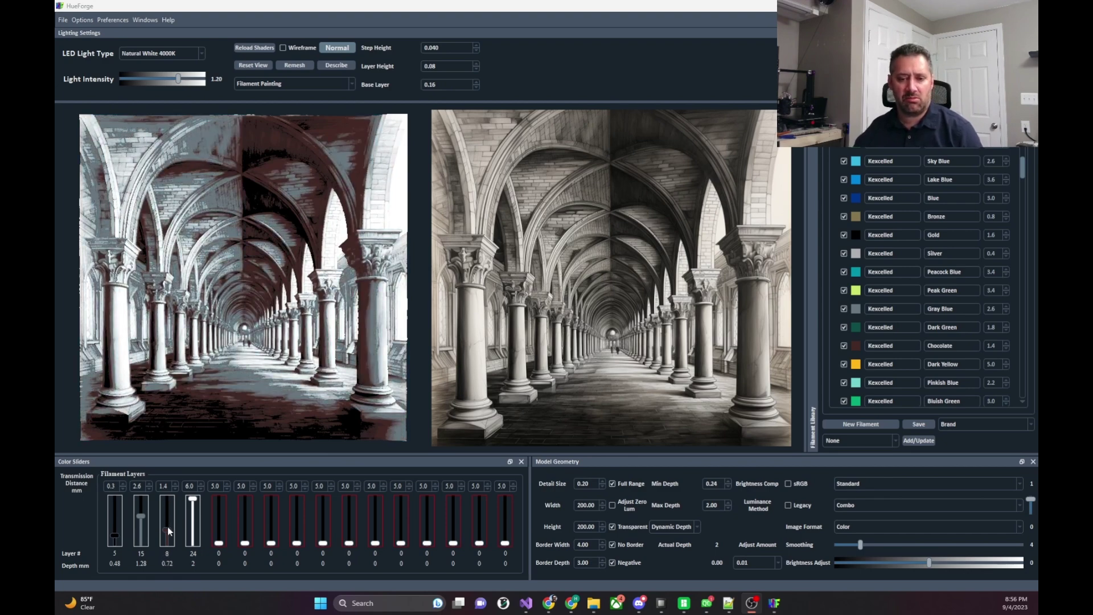
scroll(167, 528, up, 1)
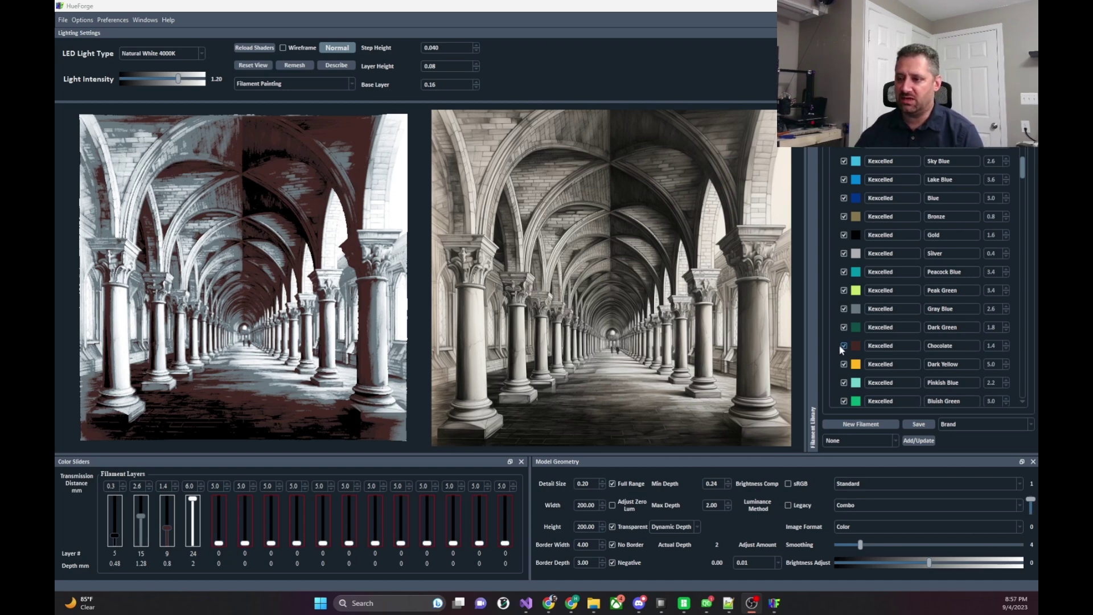
Step: Put Chocolate on slider 2 and Gray Blue on slider 3, with changes at layers 9 and 15
drag(852, 344, 141, 544)
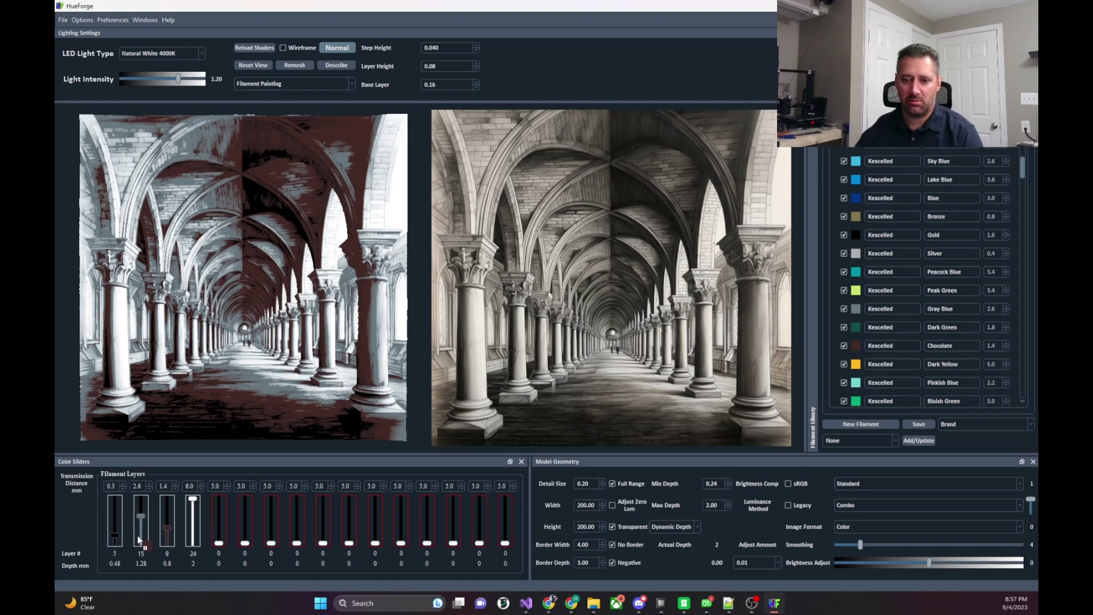
drag(860, 313, 144, 526)
scroll(167, 528, up, 5)
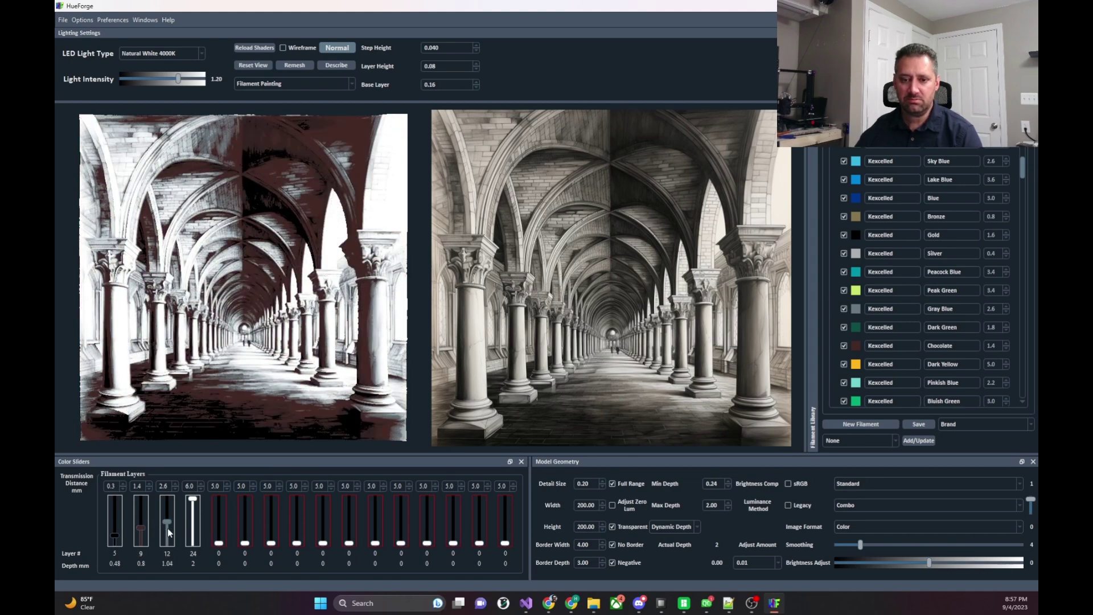
scroll(167, 528, up, 1)
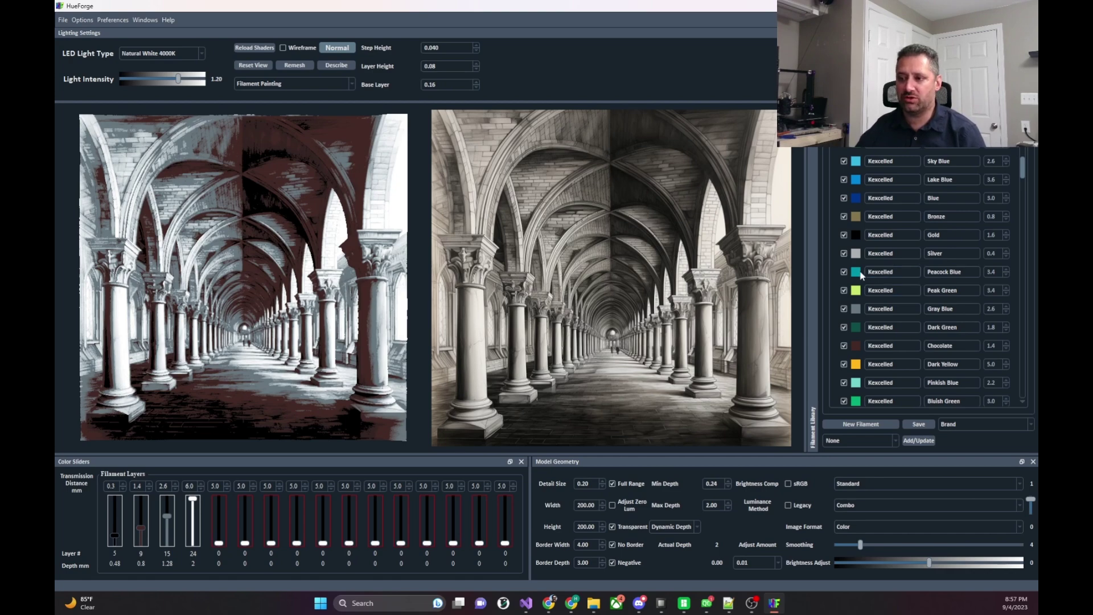
Step: Add Peacock Blue on the last slider and move the third and fourth changes to layers 12 and 16
drag(857, 272, 506, 543)
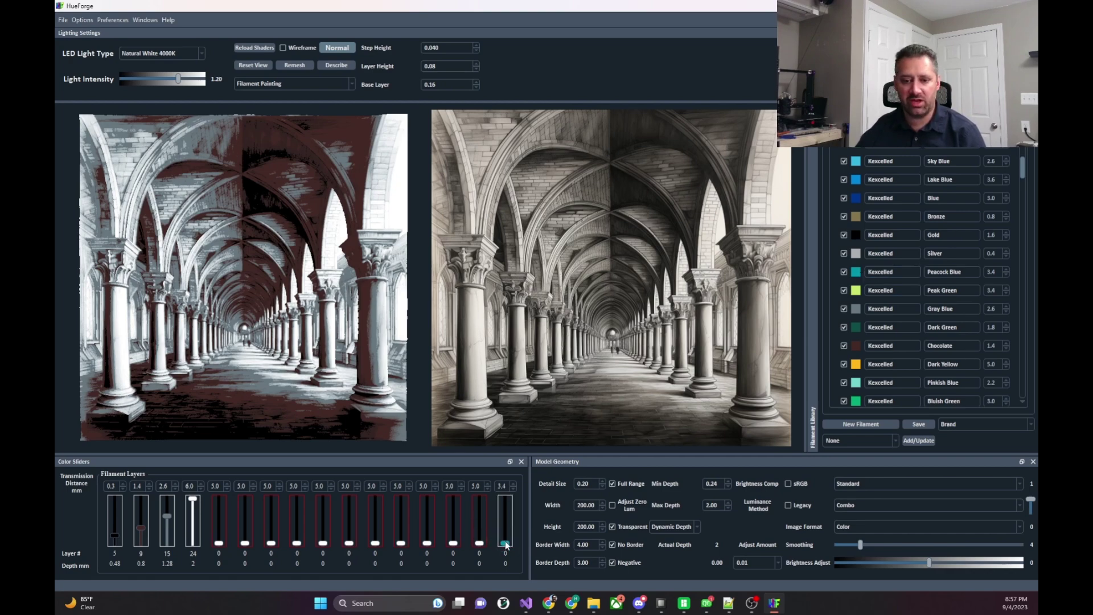
scroll(505, 544, up, 5)
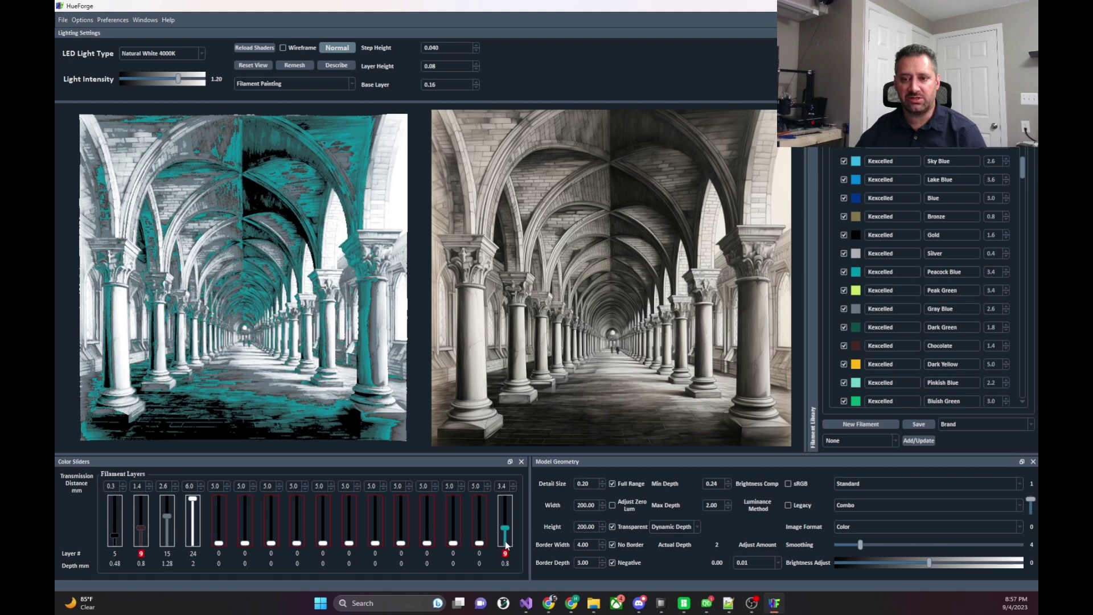
scroll(505, 543, up, 6)
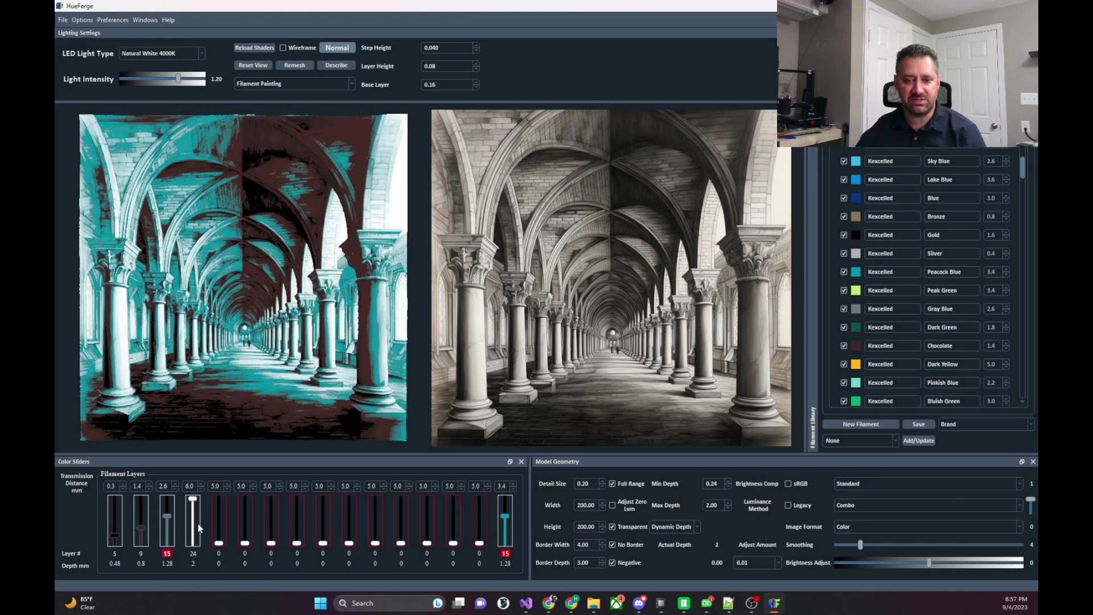
scroll(507, 515, up, 2)
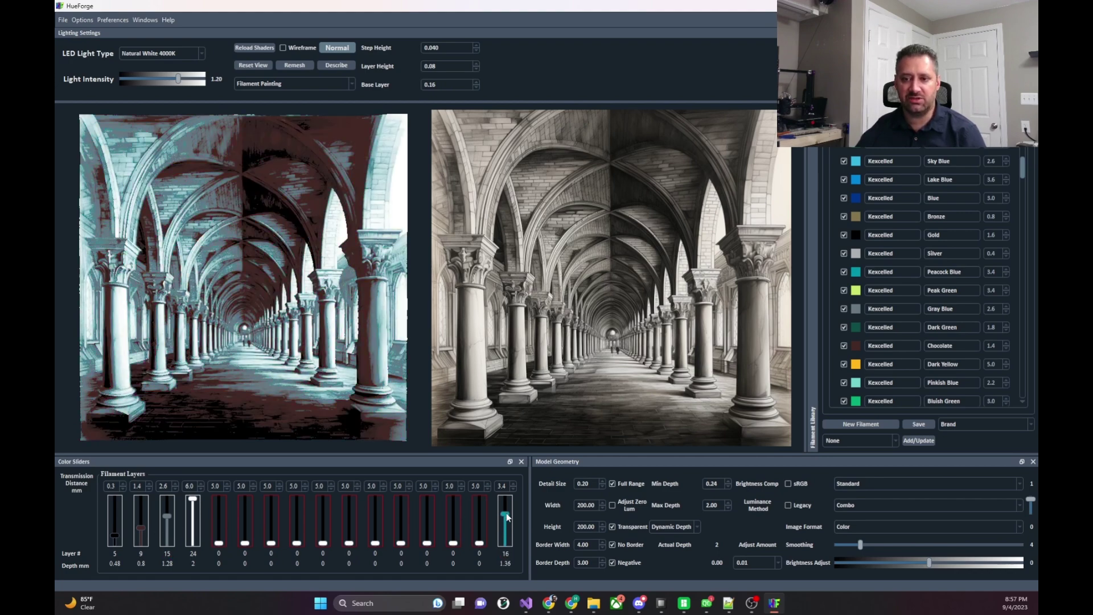
scroll(507, 515, down, 1)
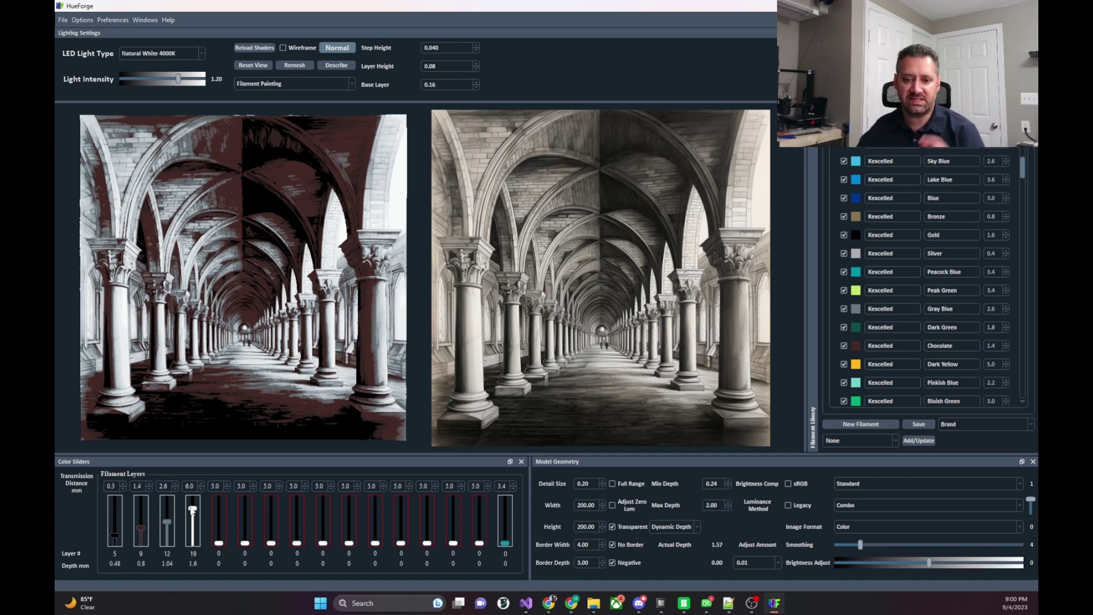
Step: Move the white filament's change to layer 24 and raise the gray filament's change to layer 14
drag(193, 508, 193, 489)
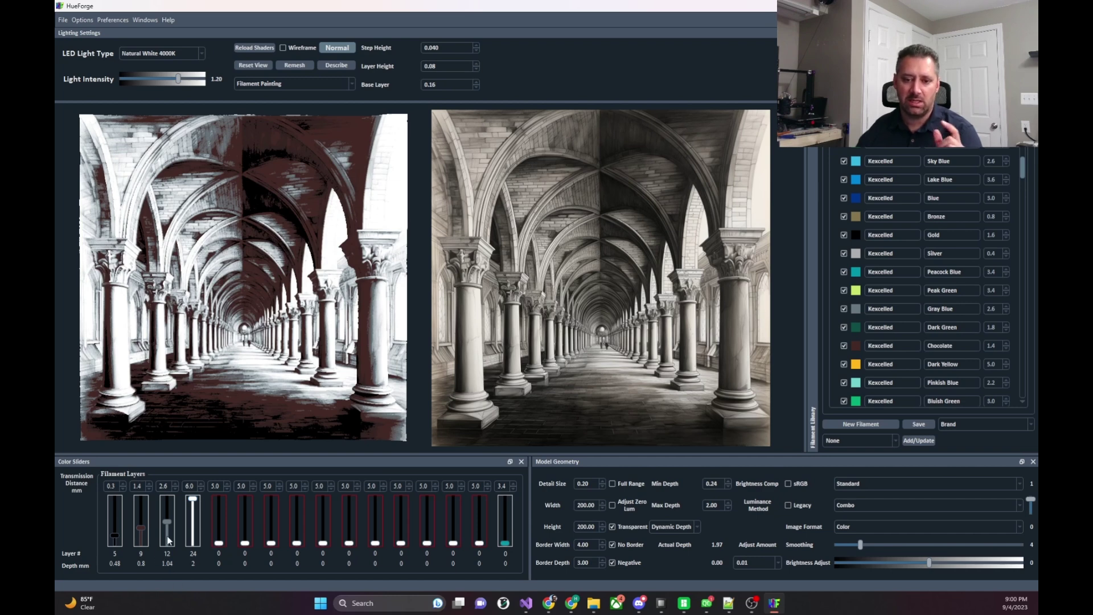
scroll(169, 522, up, 2)
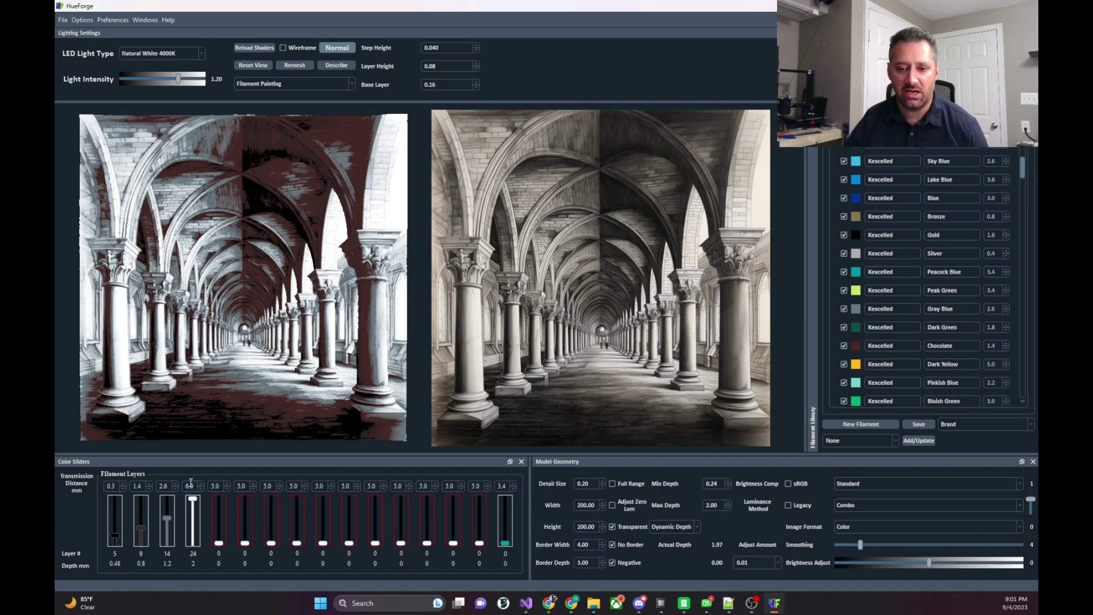
scroll(906, 295, down, 3)
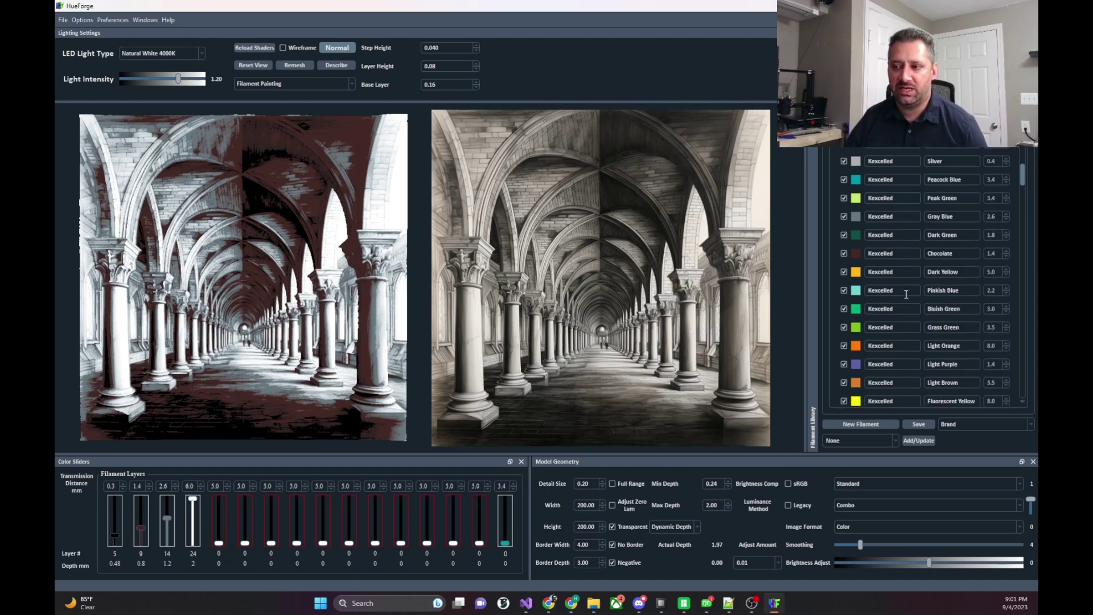
scroll(906, 294, down, 6)
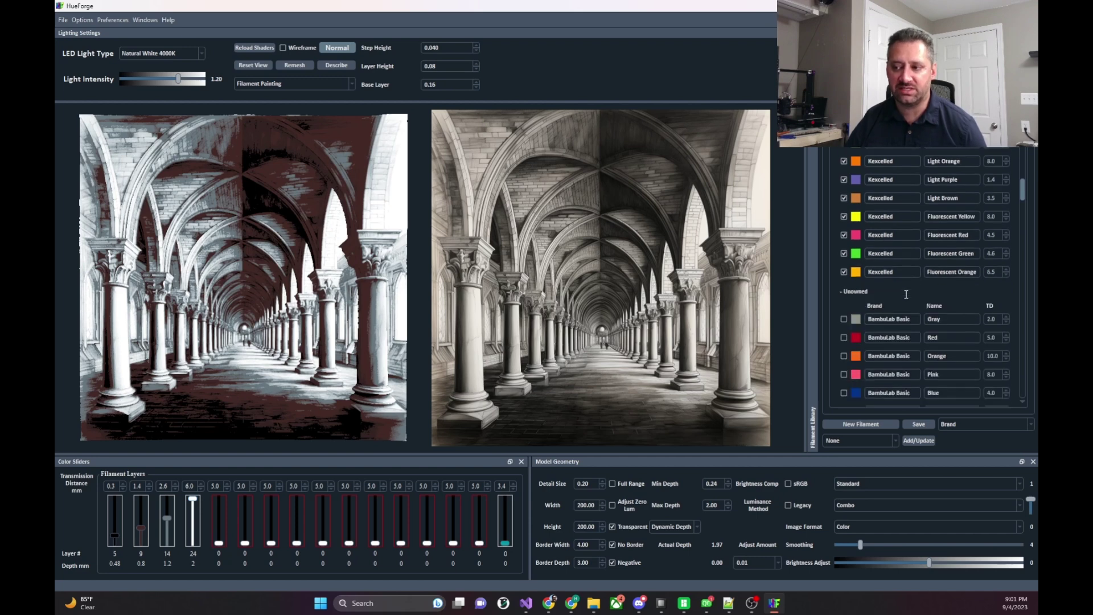
scroll(907, 295, up, 9)
scroll(907, 295, up, 2)
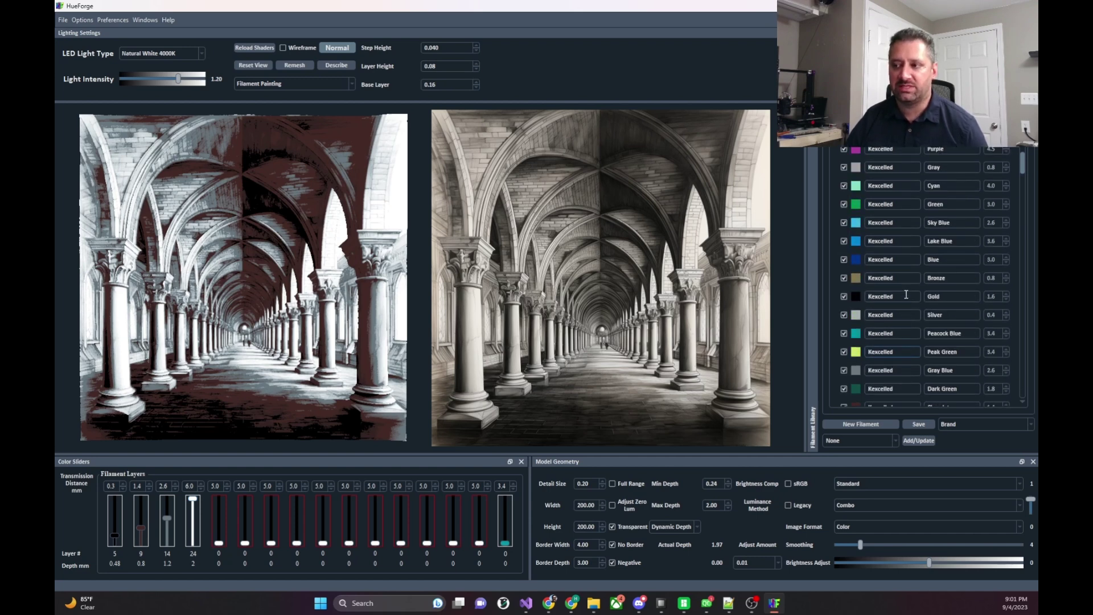
scroll(907, 294, up, 1)
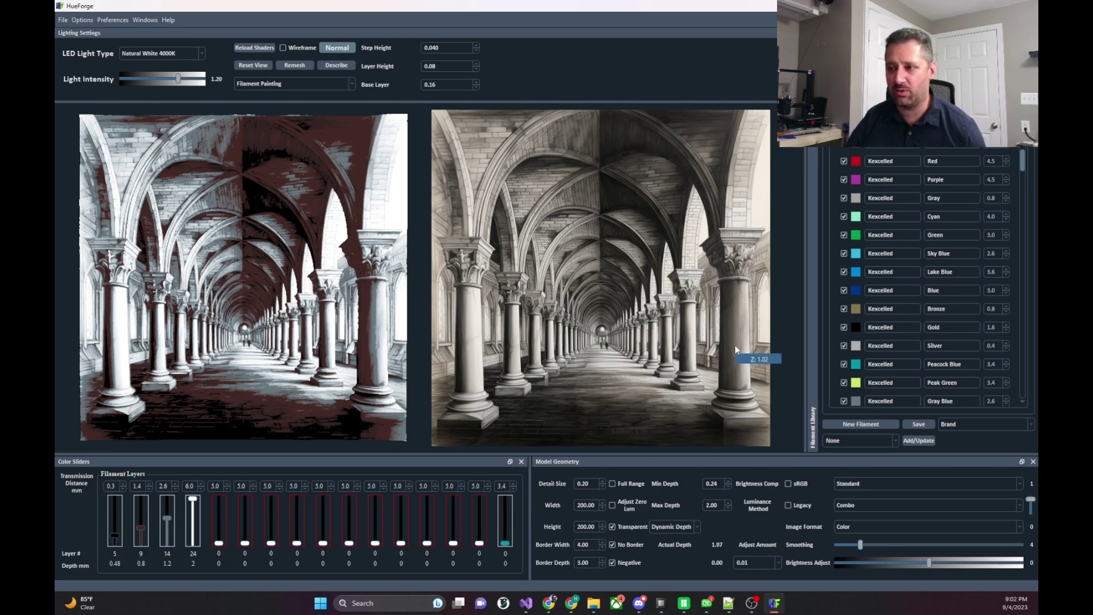
Step: Add Cyan on the fifth slider and raise its starting layer to 16 (1.36 mm)
drag(880, 216, 220, 535)
click(219, 534)
click(219, 534)
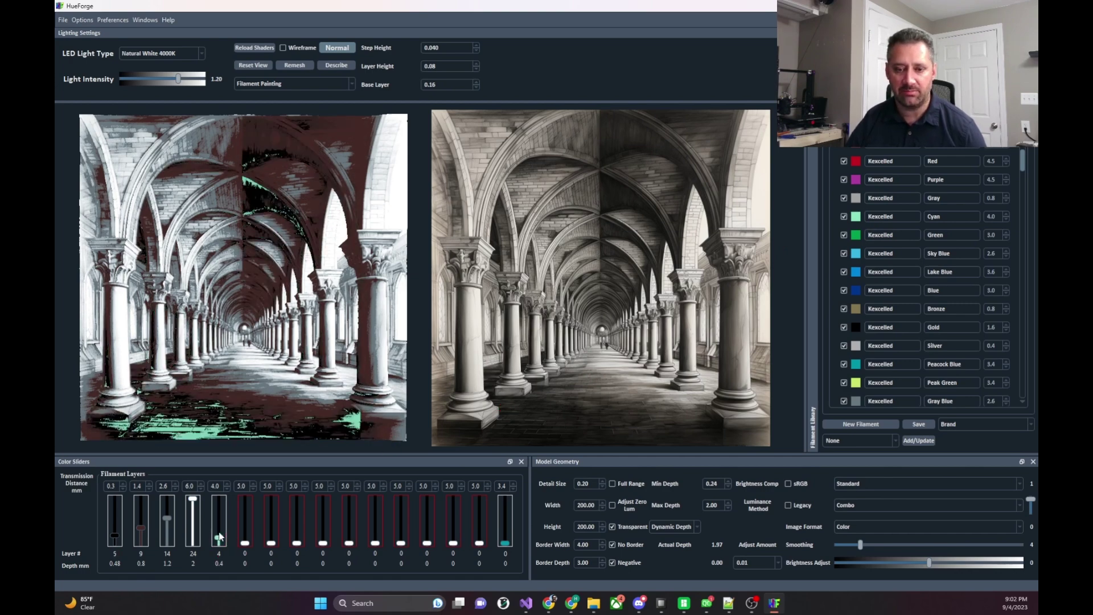
click(220, 536)
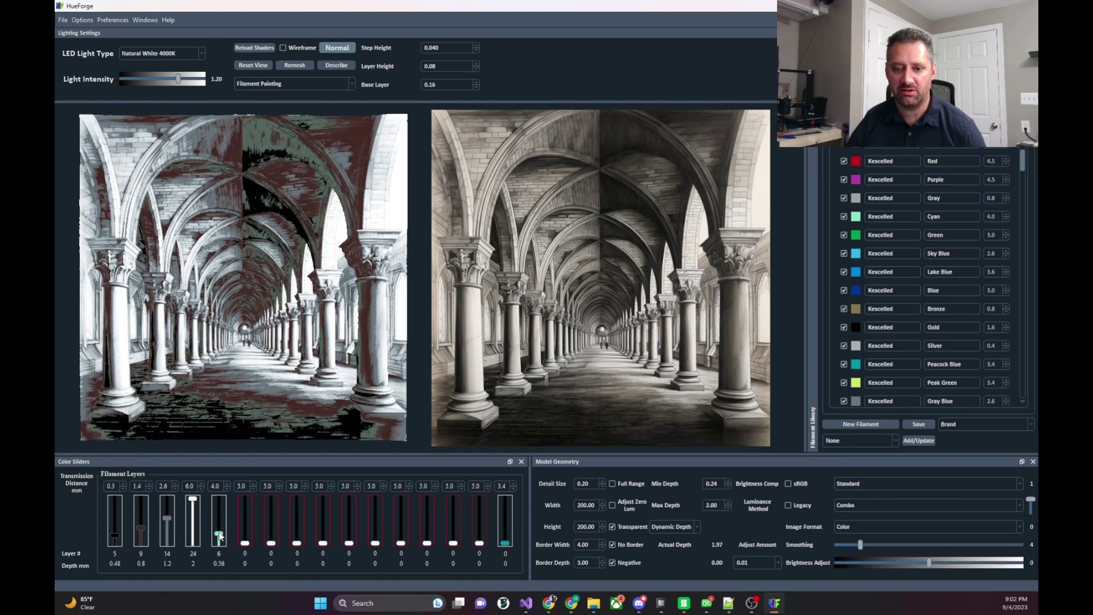
click(220, 535)
click(220, 536)
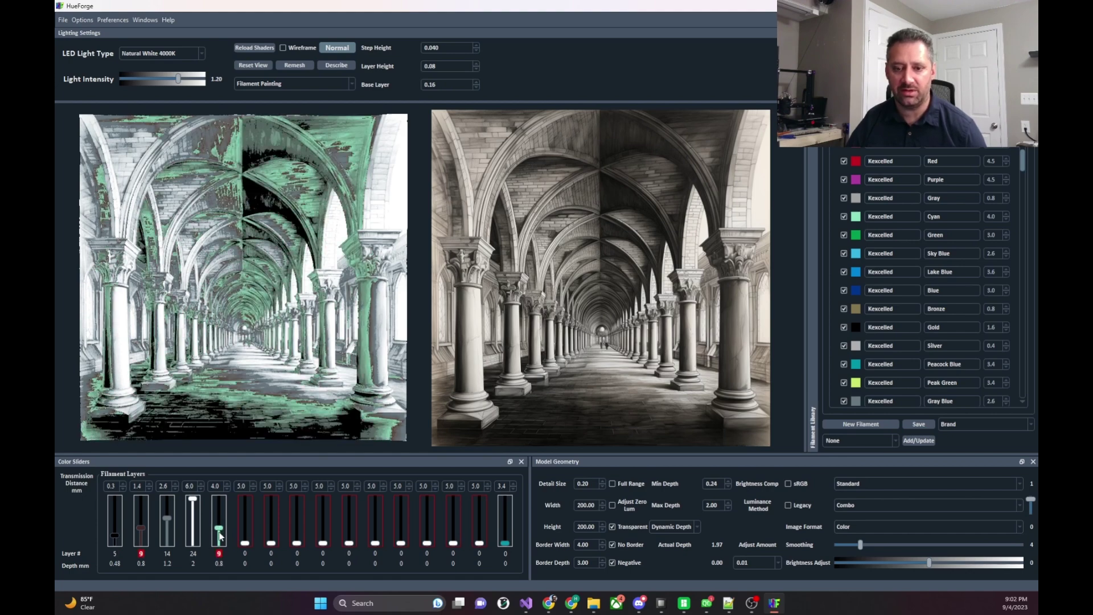
click(220, 536)
click(220, 535)
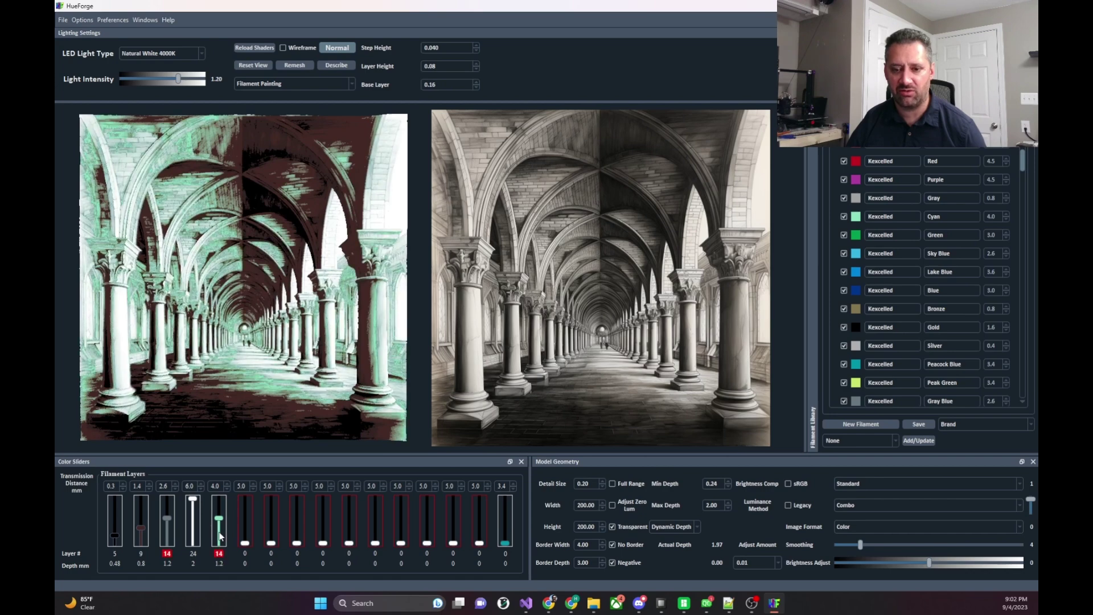
click(220, 536)
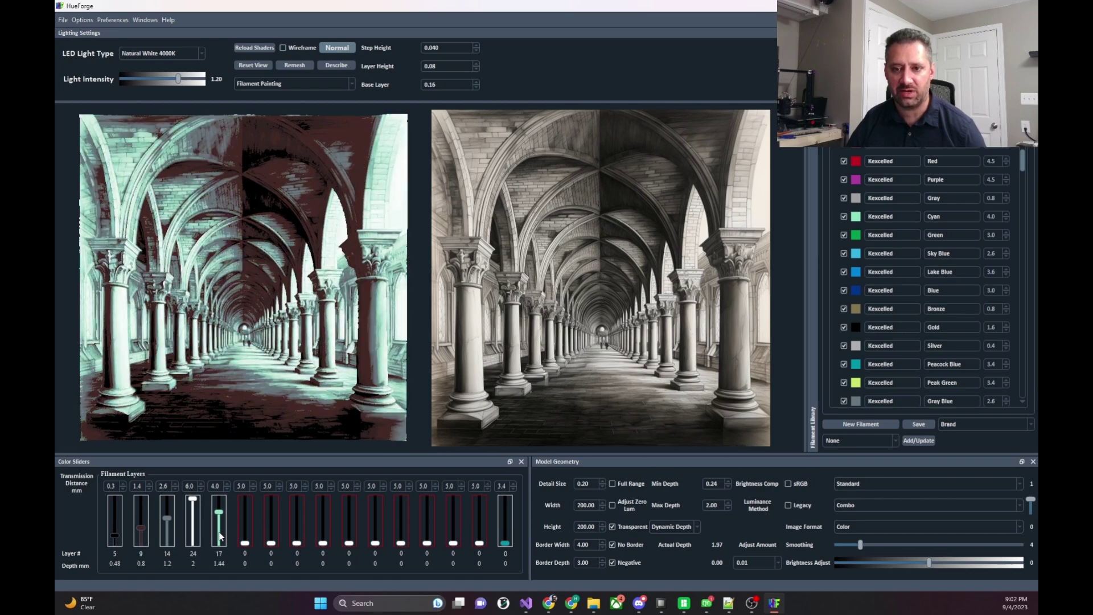
scroll(221, 518, down, 1)
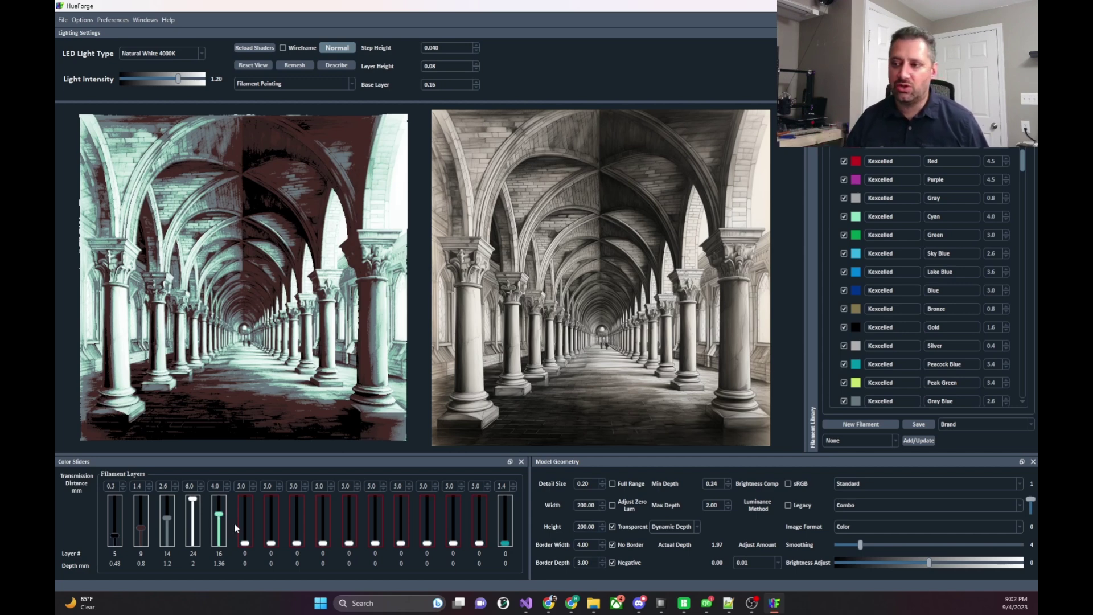
Step: Replace Cyan with PolyLite Yellow (TD 10.5) as the fifth filament, starting at layer 17 (1.44 mm)
drag(218, 516, 218, 513)
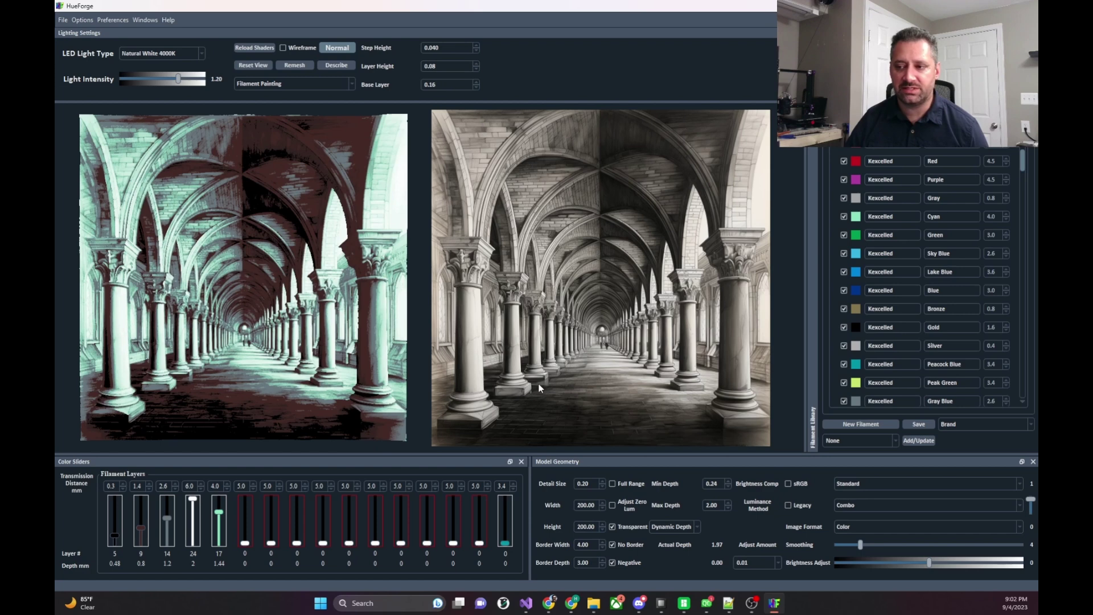
scroll(938, 293, down, 8)
scroll(939, 294, down, 10)
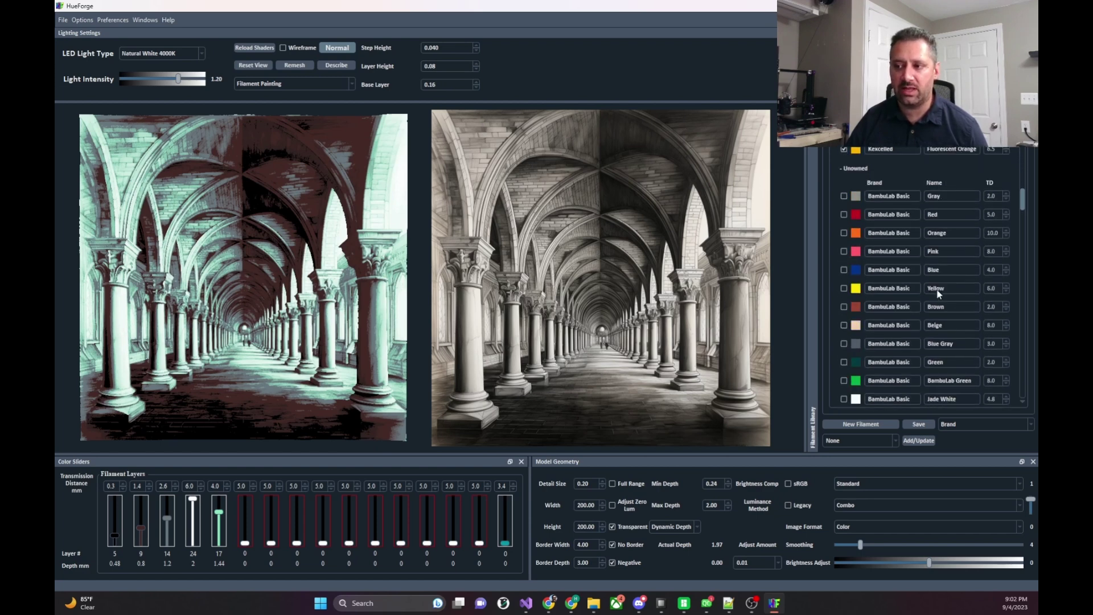
scroll(939, 294, down, 2)
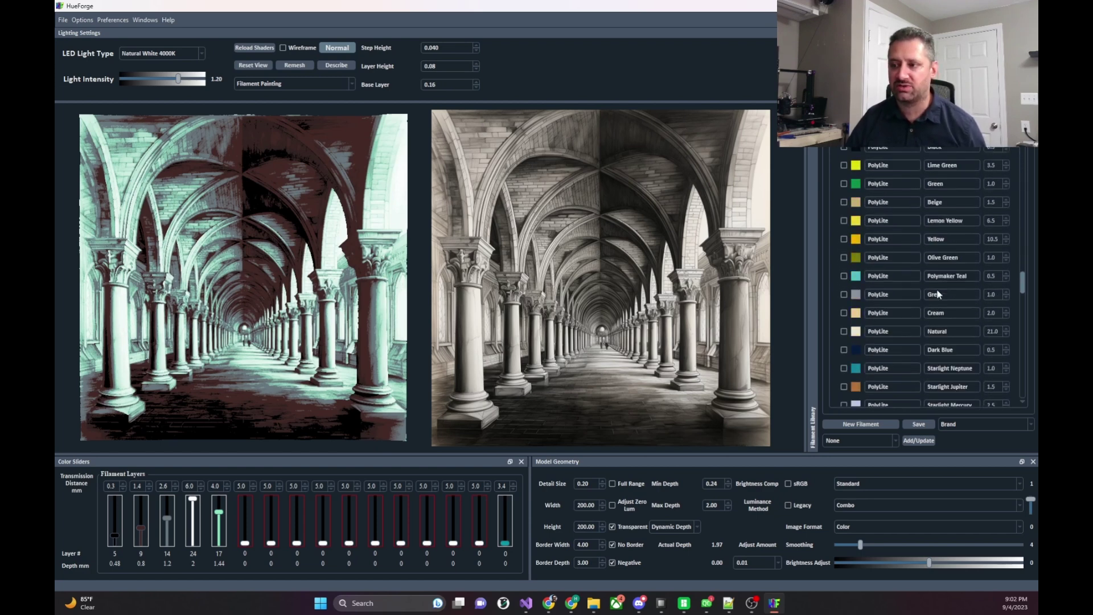
drag(861, 240, 222, 531)
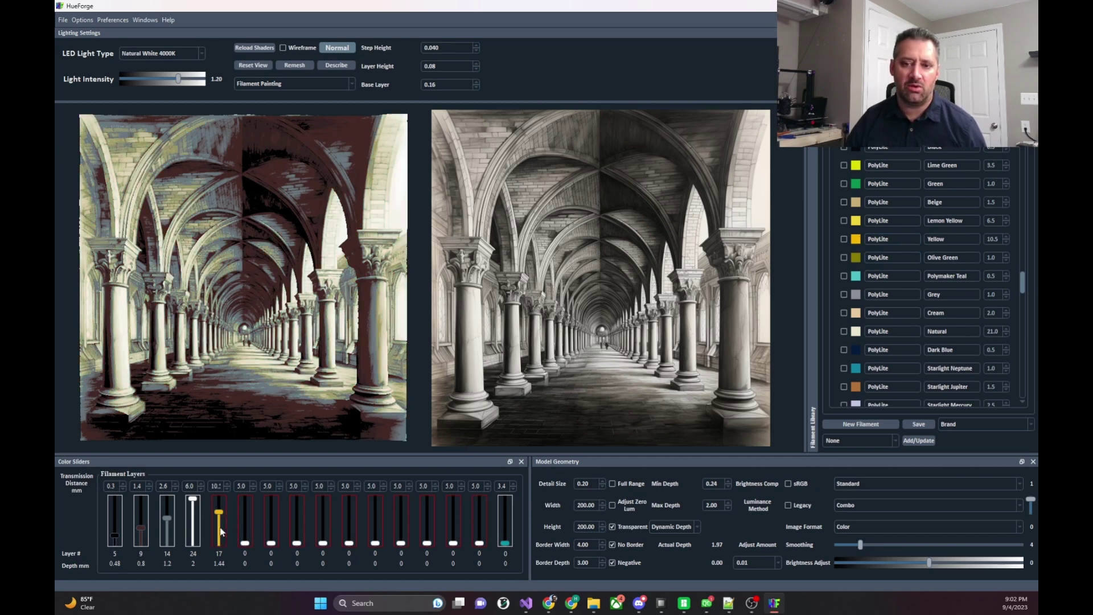
scroll(220, 528, up, 1)
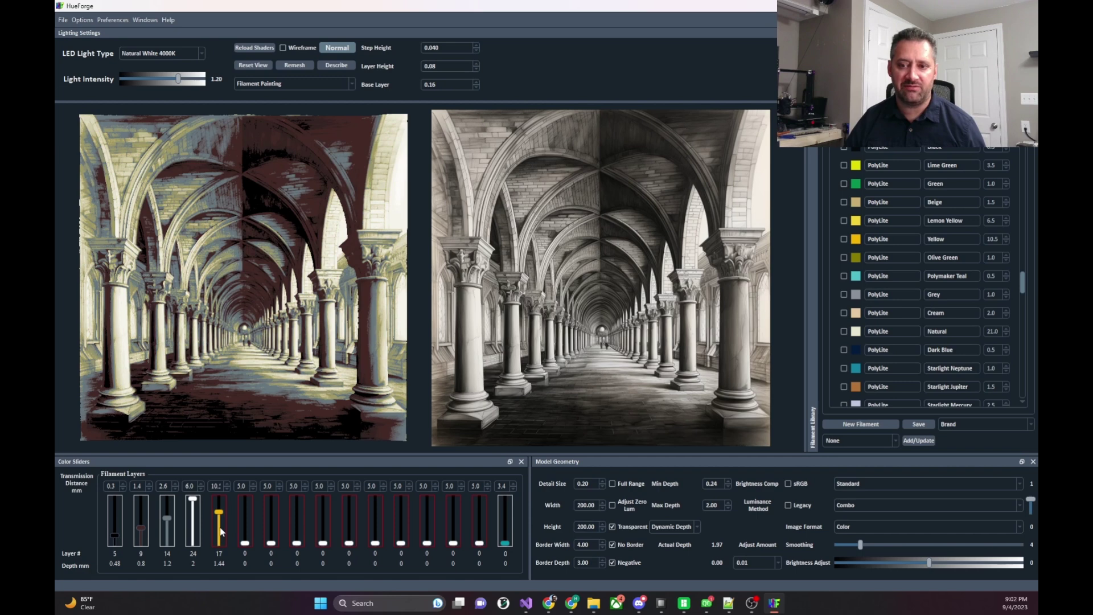